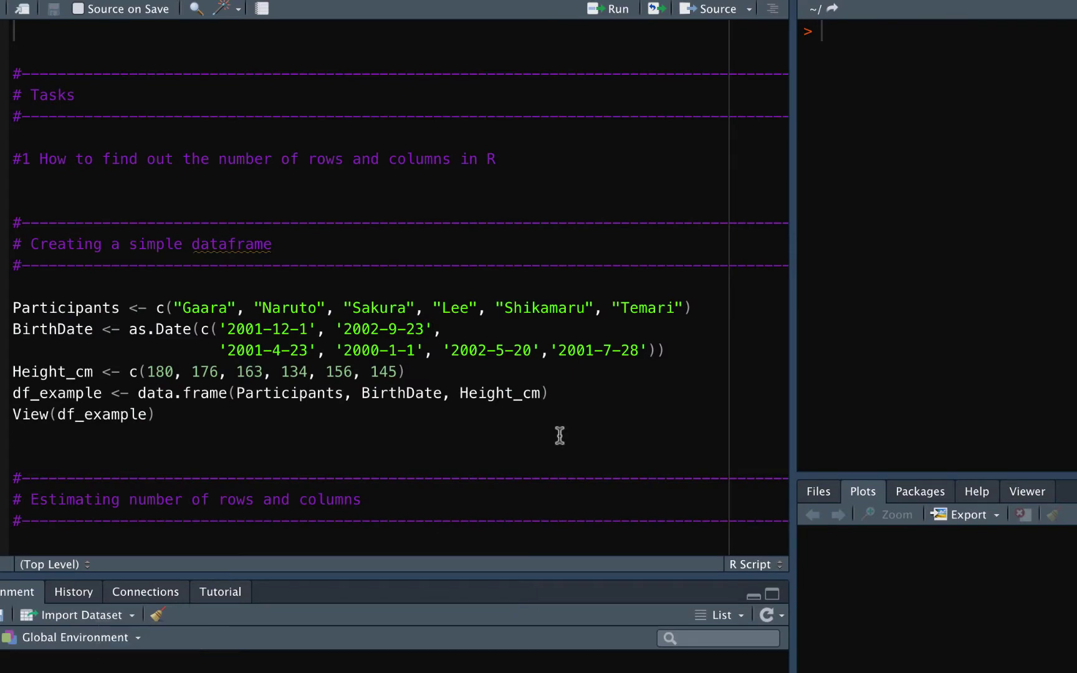
- Run the Participants, BirthDate and Height_cm lines through View(df_example) to display its table
click(537, 308)
click(618, 9)
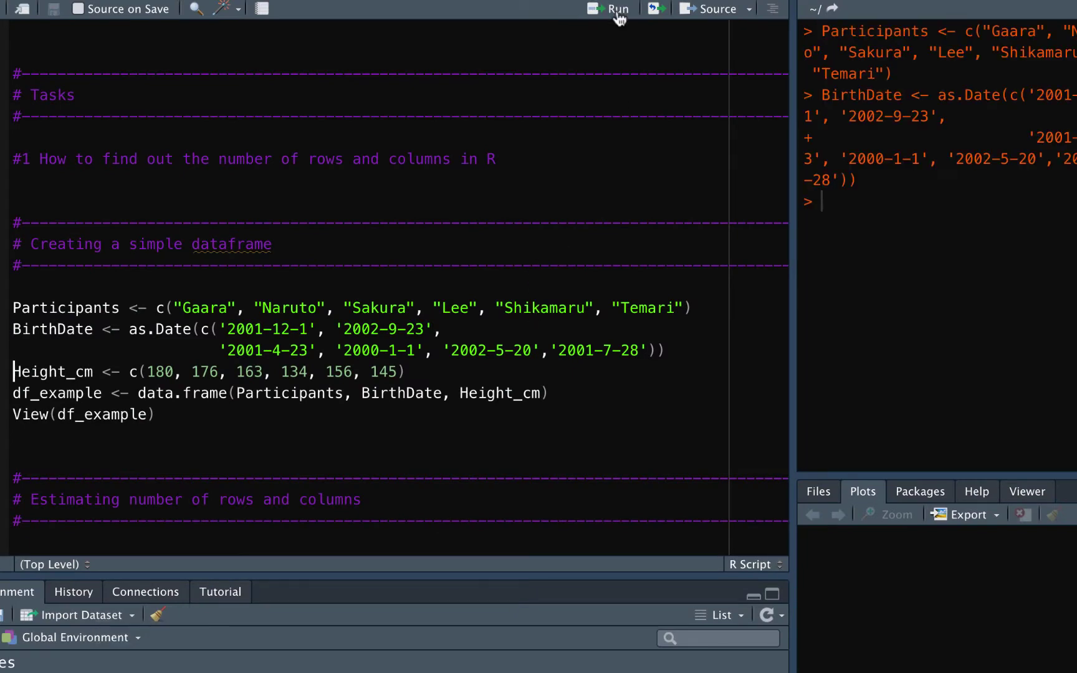
click(619, 9)
click(618, 9)
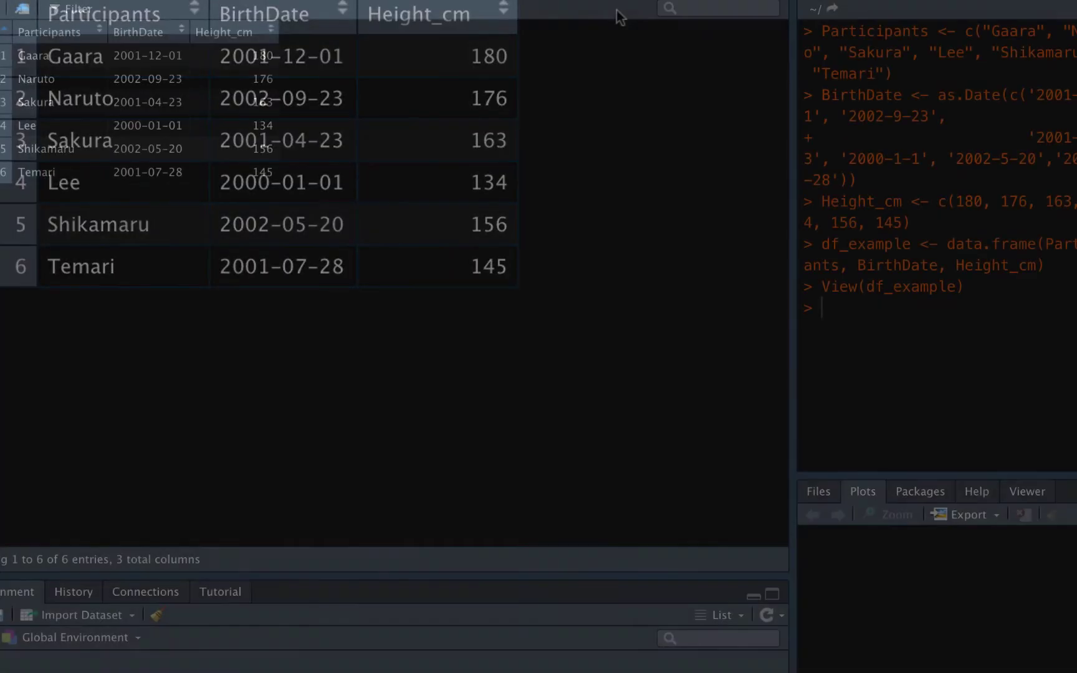
- Back in the script, run nrow(df_example) and ncol(df_example) to get 6 and 3
click(93, 4)
scroll(202, 353, down, 5)
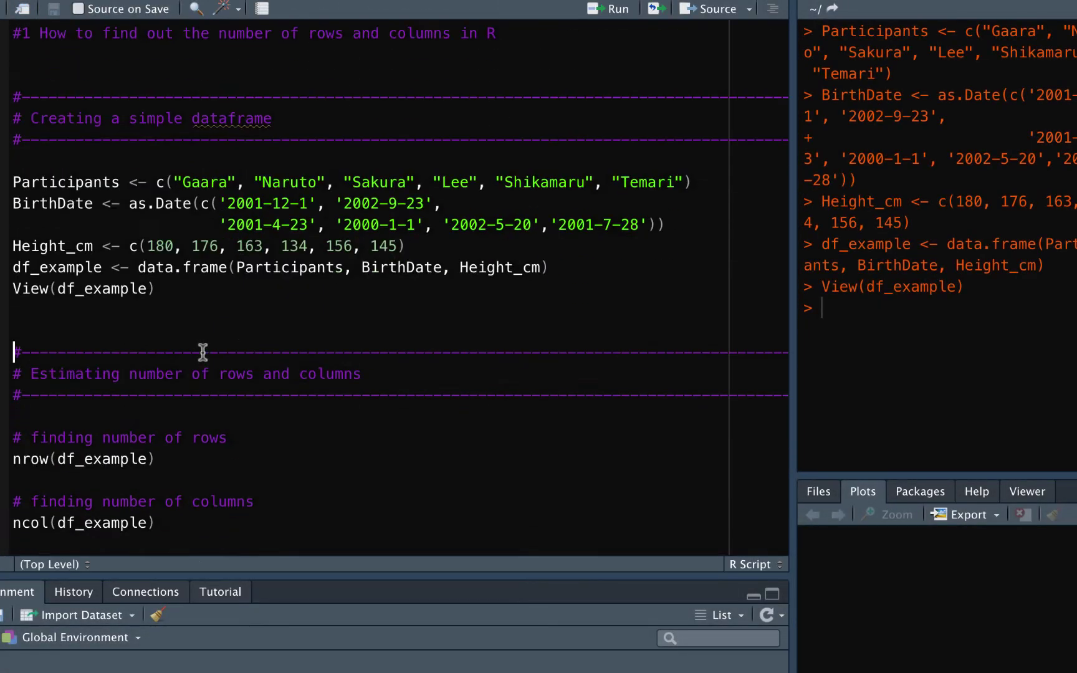
scroll(203, 352, down, 5)
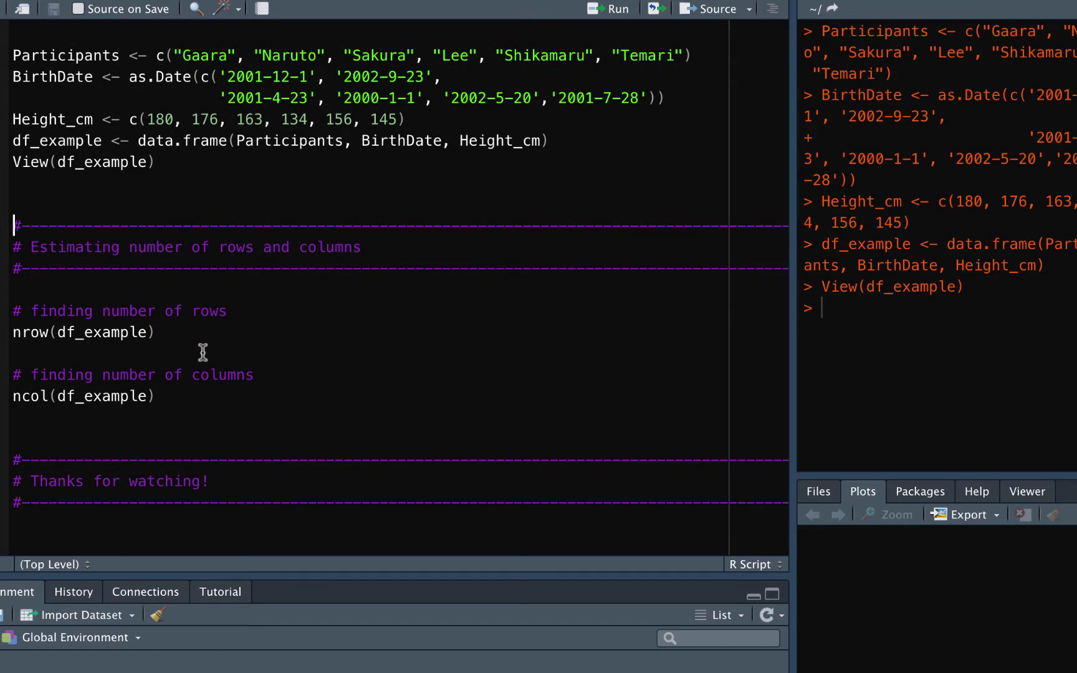
click(216, 335)
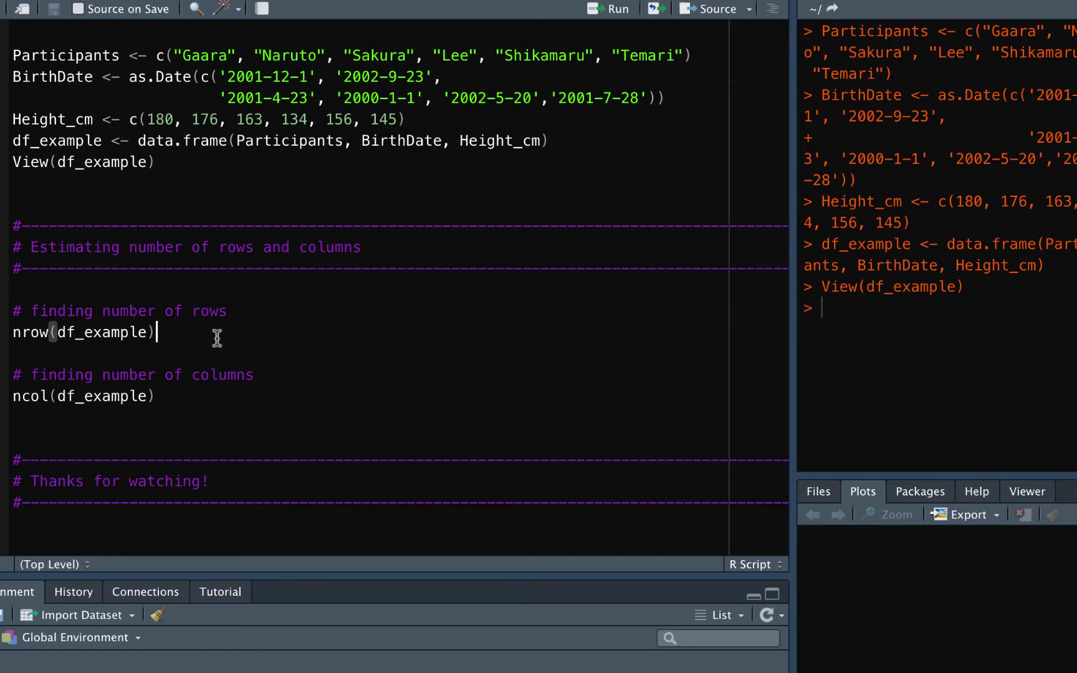
click(621, 19)
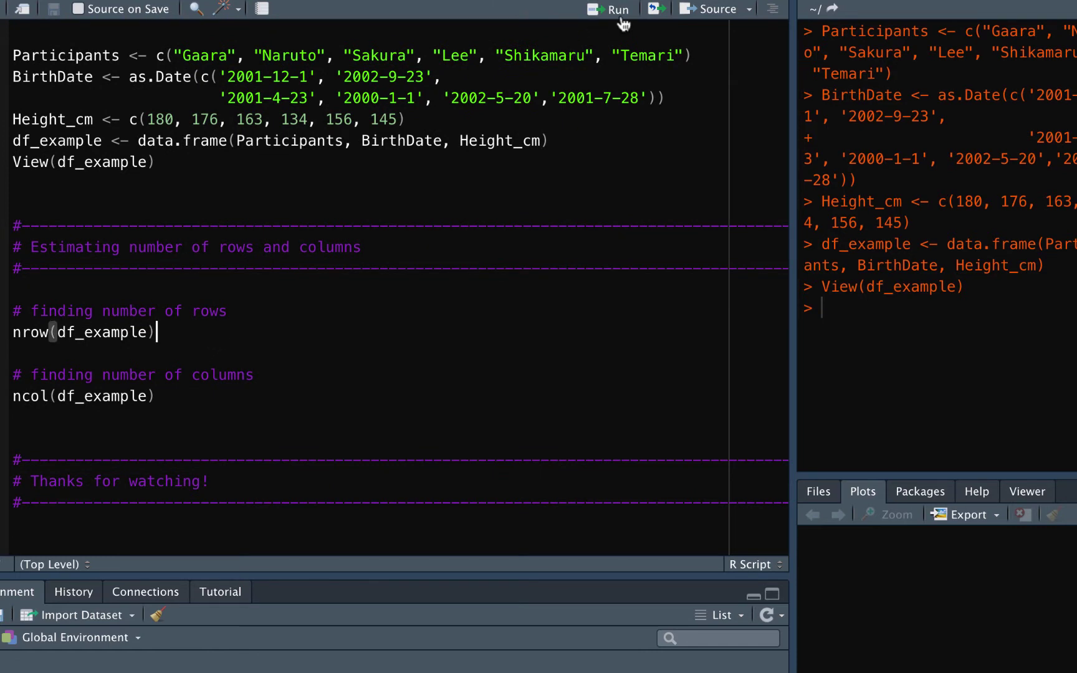
click(210, 396)
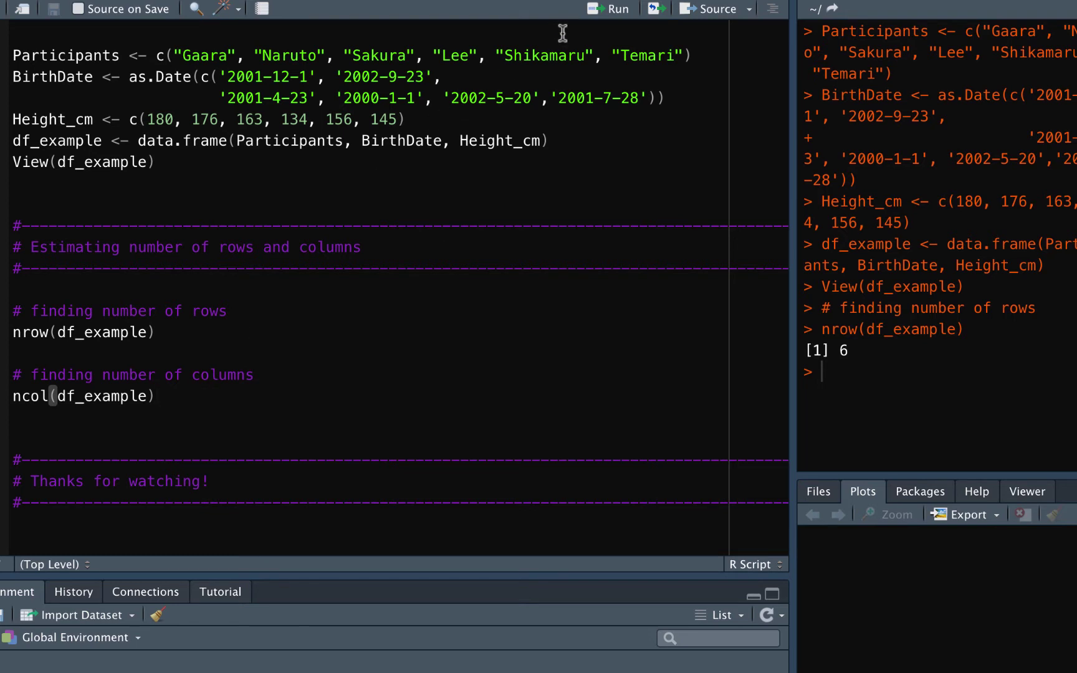
click(621, 10)
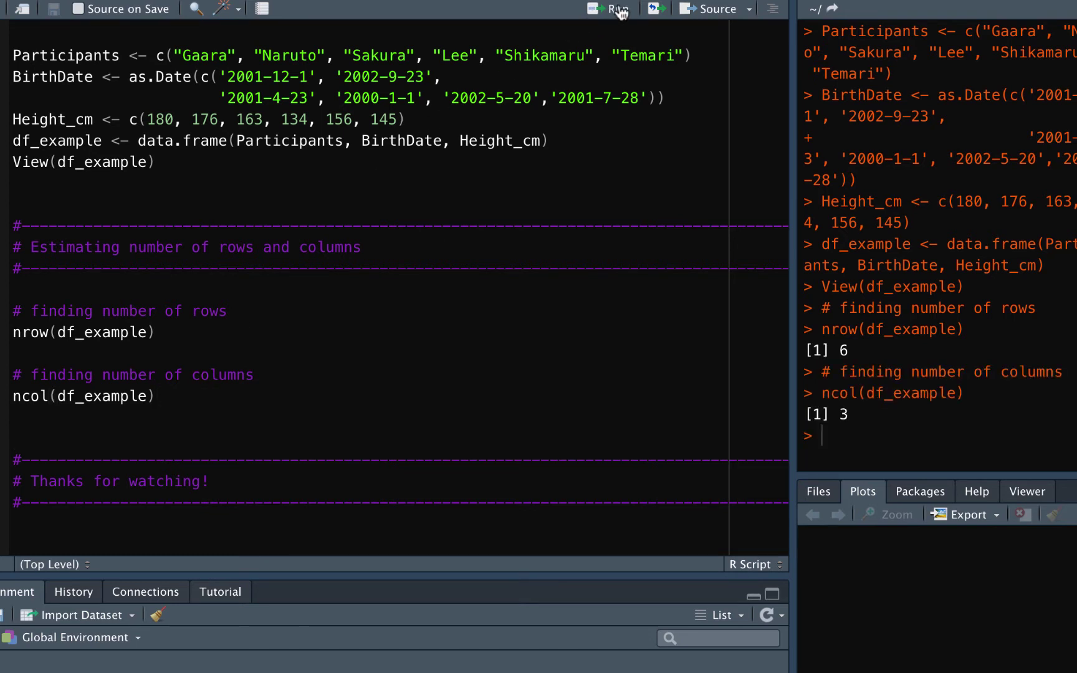